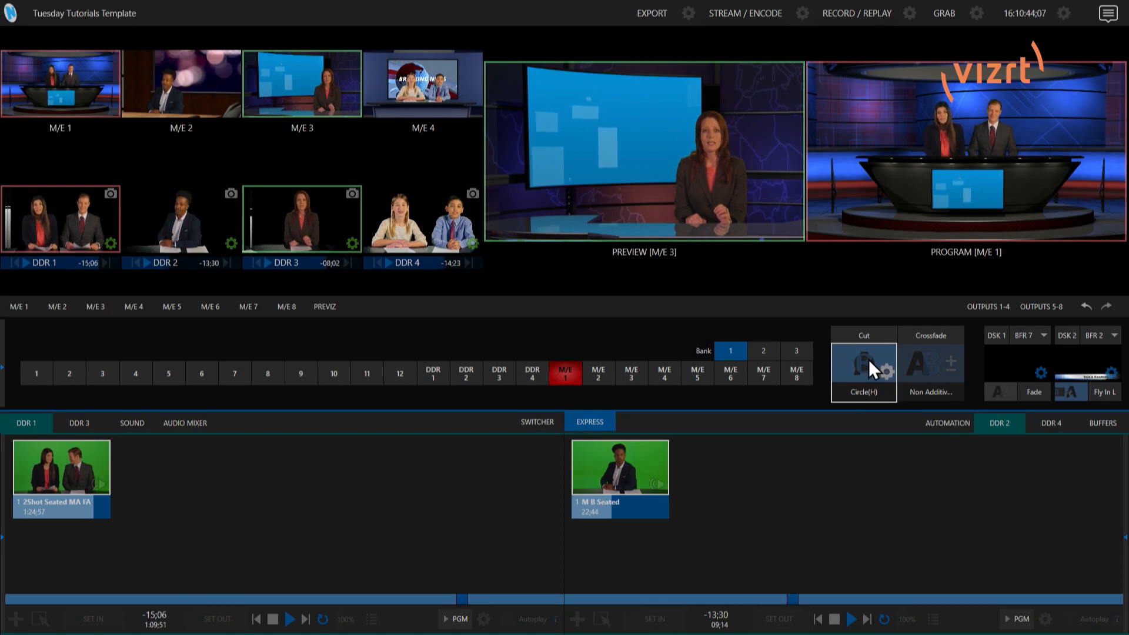
Switch the program output through M/E 2 and M/E 3 and back to M/E 1 using the Circle(H) transition.
{"action": "left_click", "coordinate": [598, 371]}
{"action": "left_click", "coordinate": [598, 369]}
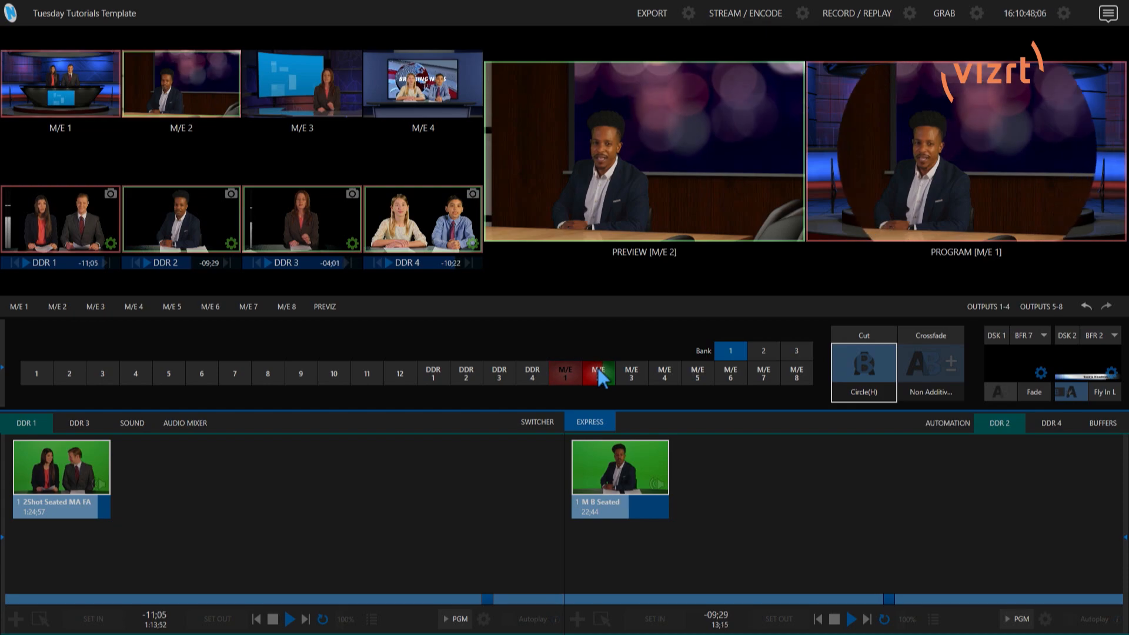
{"action": "left_click", "coordinate": [640, 373]}
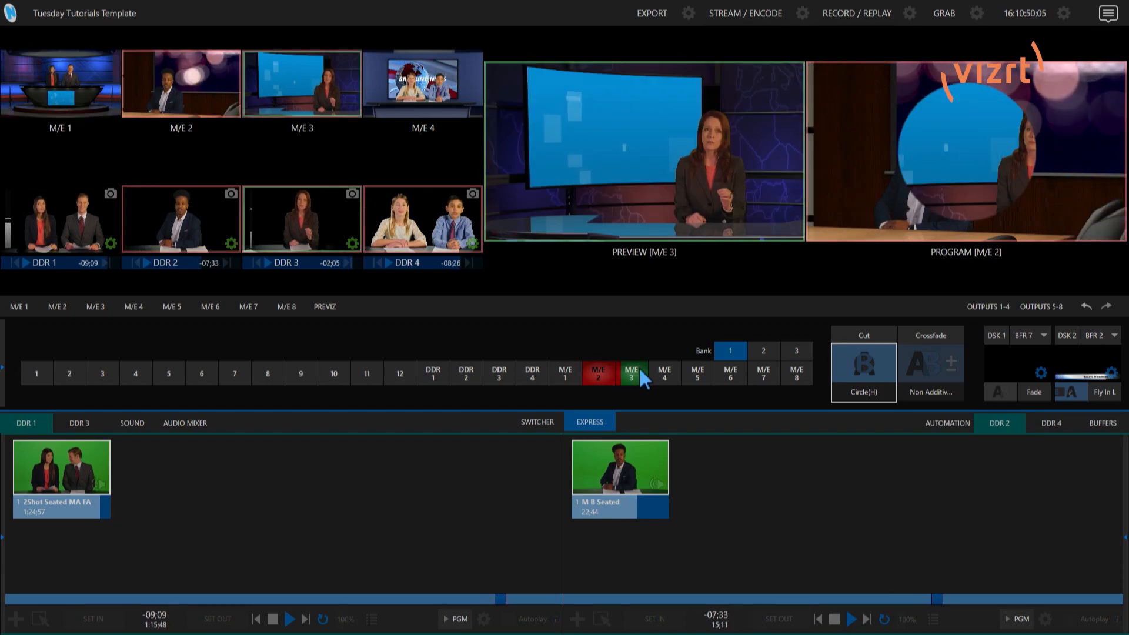
{"action": "left_click", "coordinate": [639, 373]}
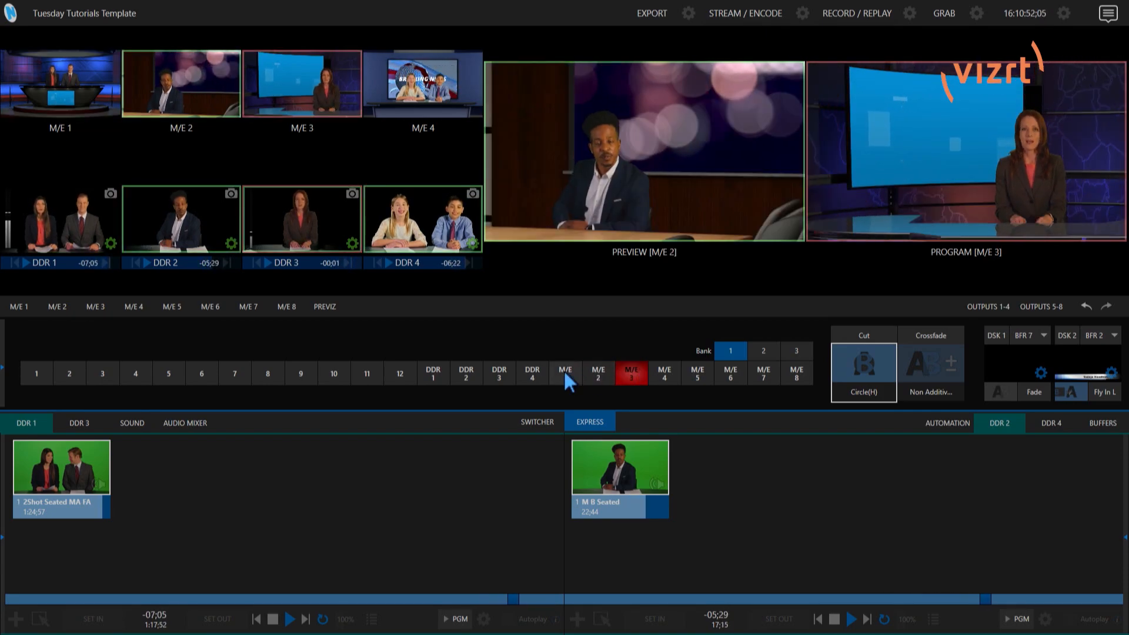
{"action": "left_click", "coordinate": [565, 371]}
{"action": "left_click", "coordinate": [565, 372]}
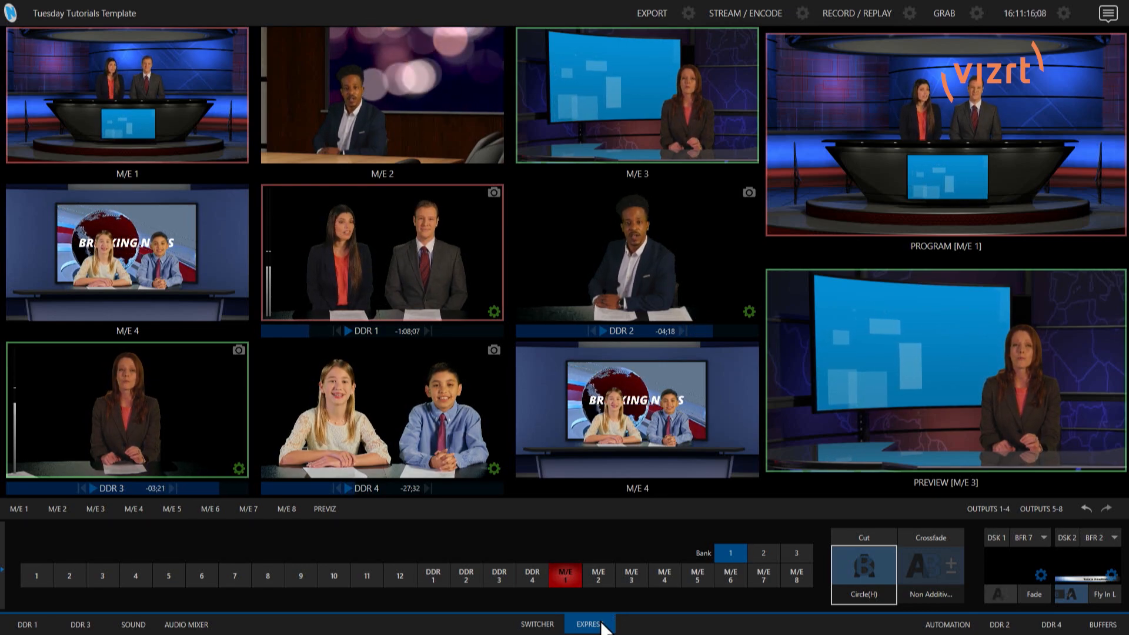
Hide and reshow the Express switcher, and make Non Additive the active transition.
{"action": "left_click", "coordinate": [590, 624]}
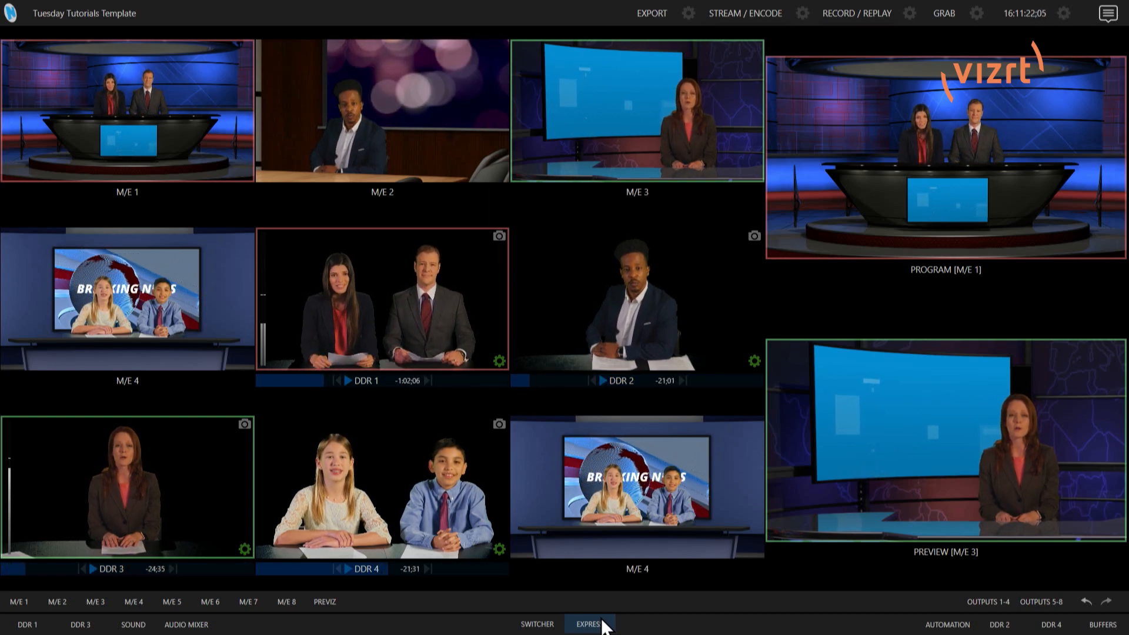
{"action": "left_click", "coordinate": [601, 621]}
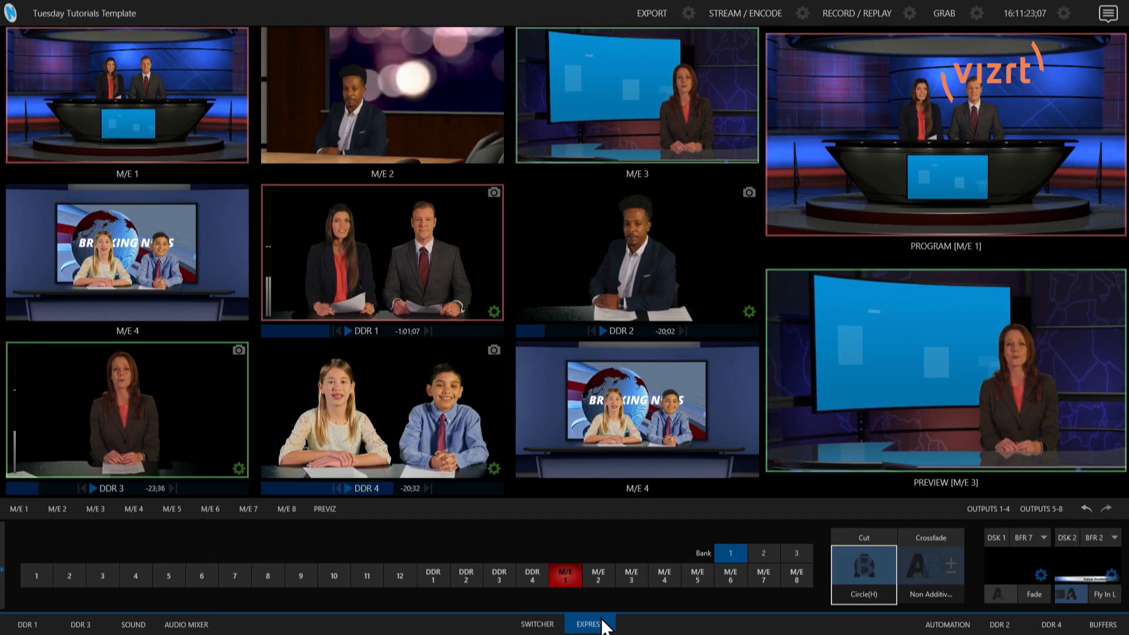
{"action": "left_click", "coordinate": [919, 563]}
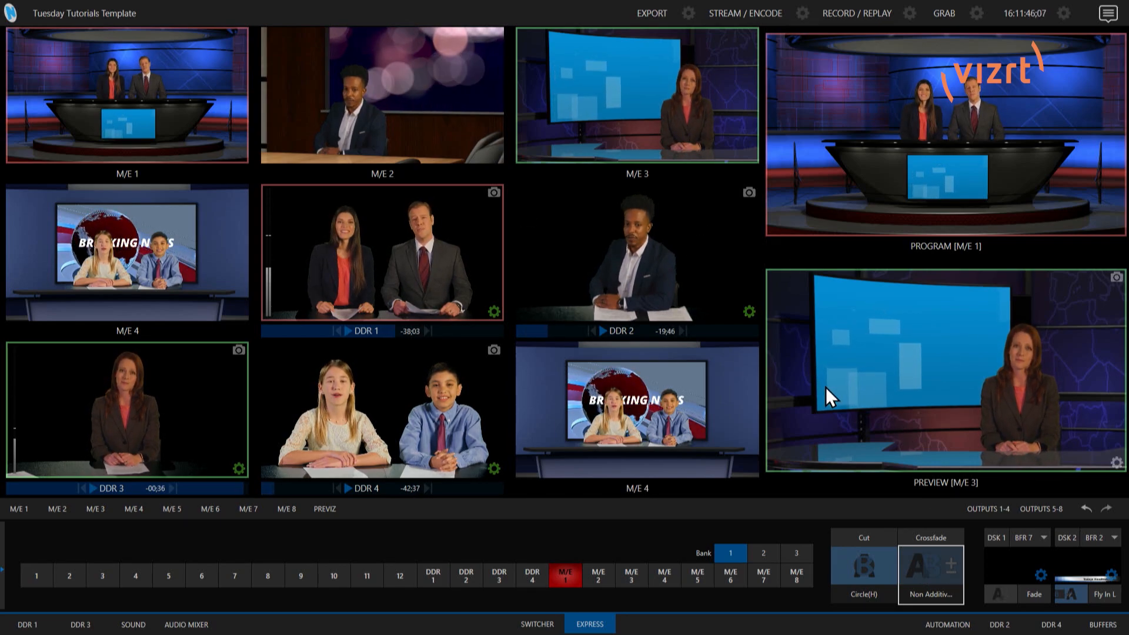
Enable Click Viewport to Show on PGM and use the multiview viewports to take M/E 3 and back to M/E 1 on program.
{"action": "mouse_move", "coordinate": [143, 19]}
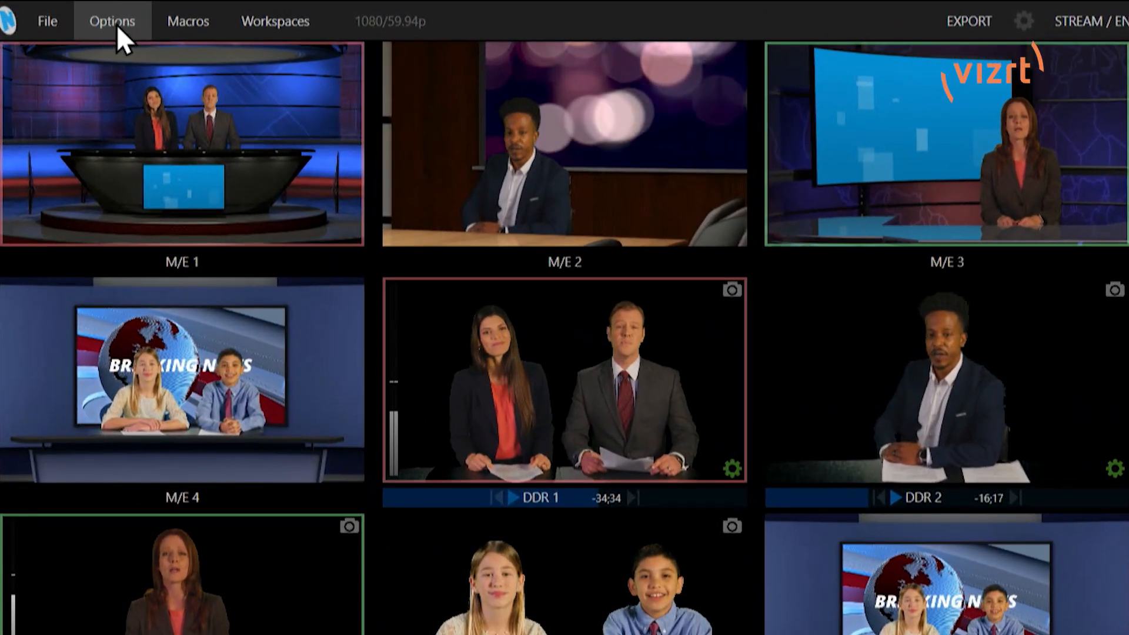
{"action": "left_click", "coordinate": [117, 23]}
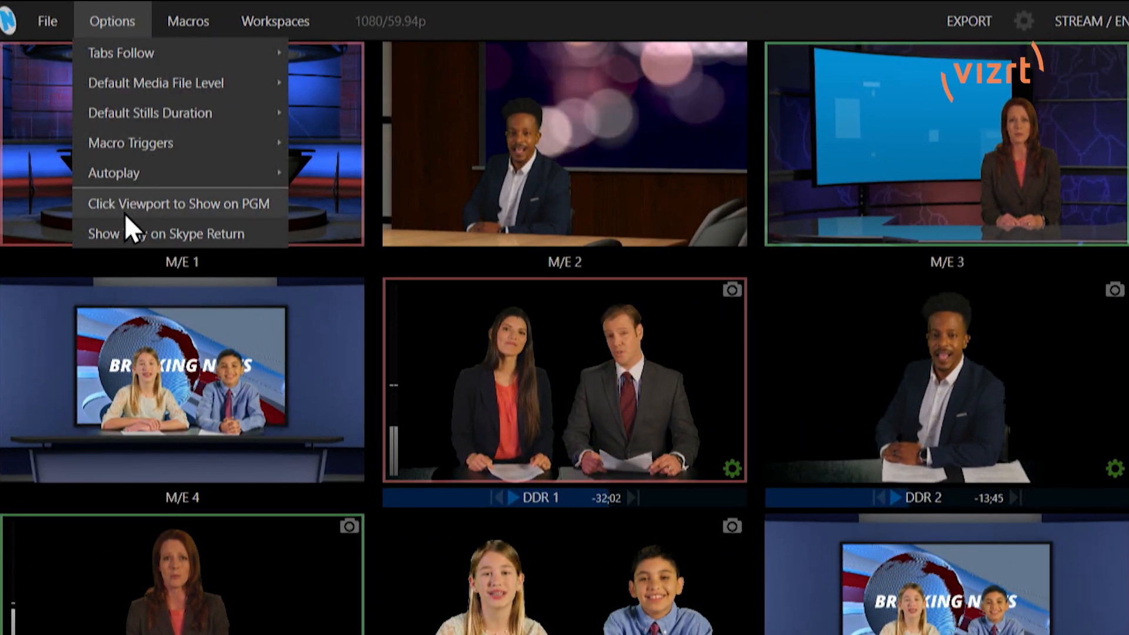
{"action": "left_click", "coordinate": [185, 202]}
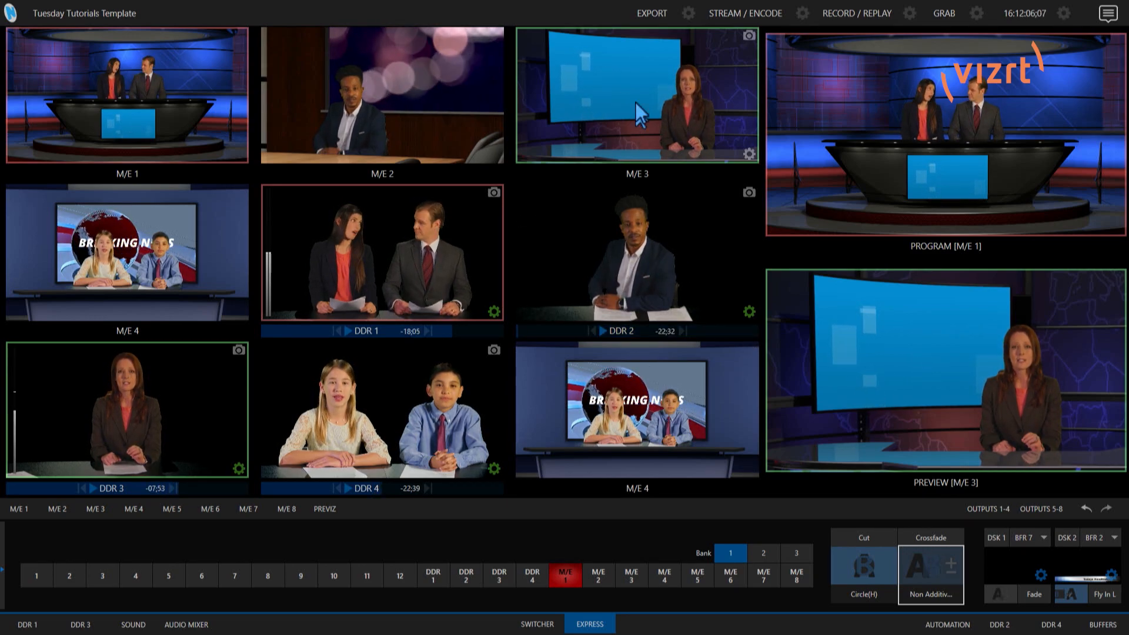
{"action": "key", "text": "space"}
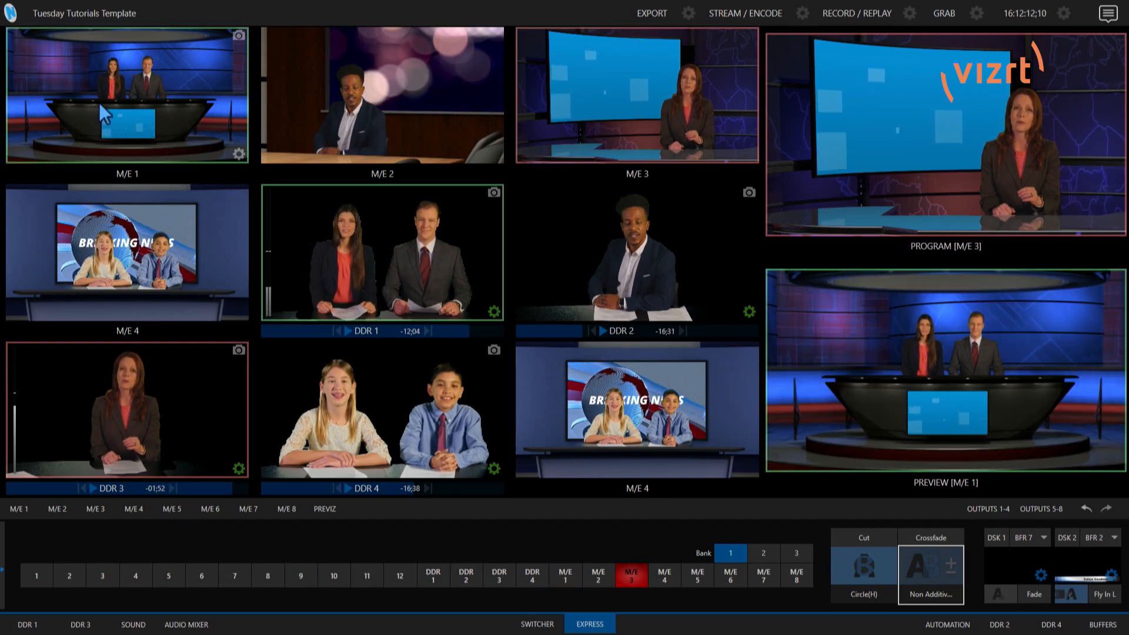
{"action": "key", "text": "space"}
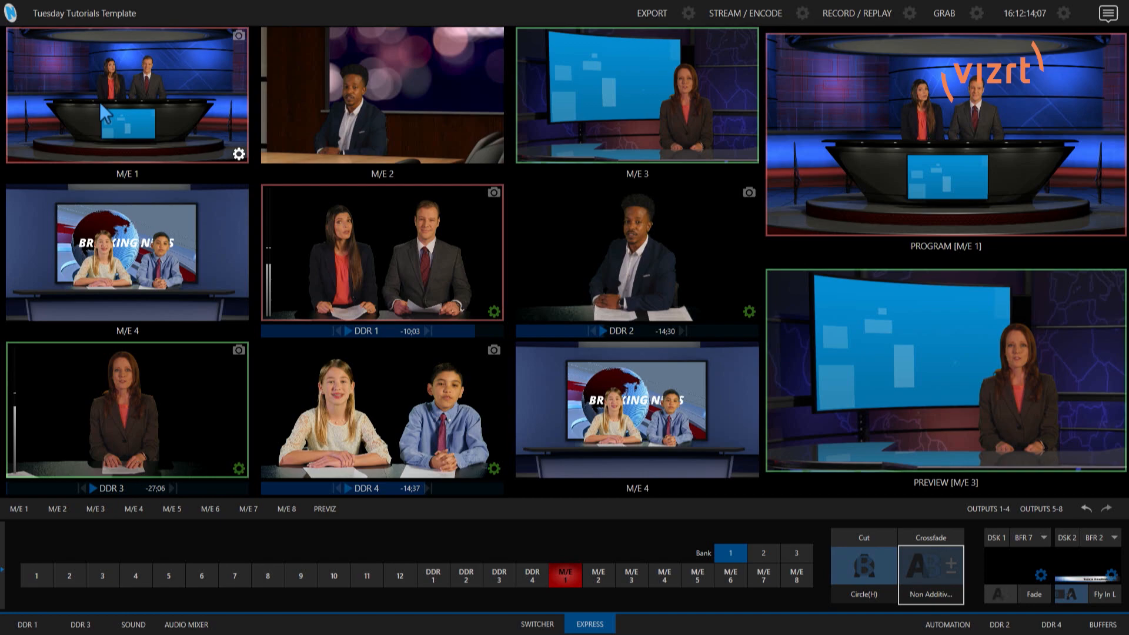
Hide the Express switcher and take M/E 2 and M/E 3 to program directly from their multiview viewports.
{"action": "left_click", "coordinate": [599, 627]}
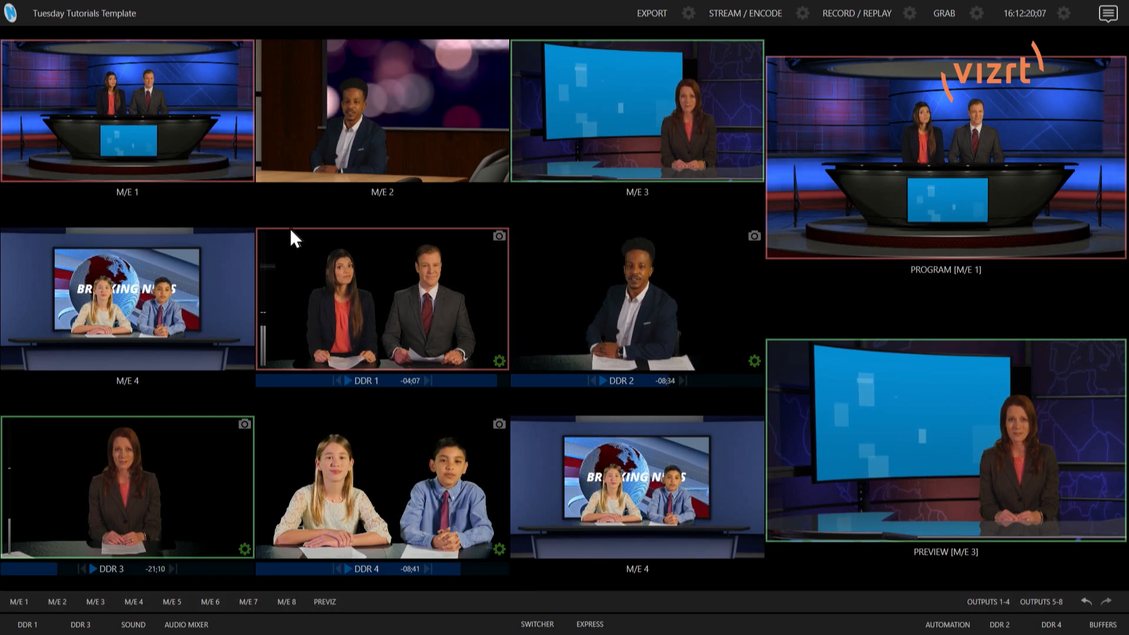
{"action": "left_click", "coordinate": [323, 102]}
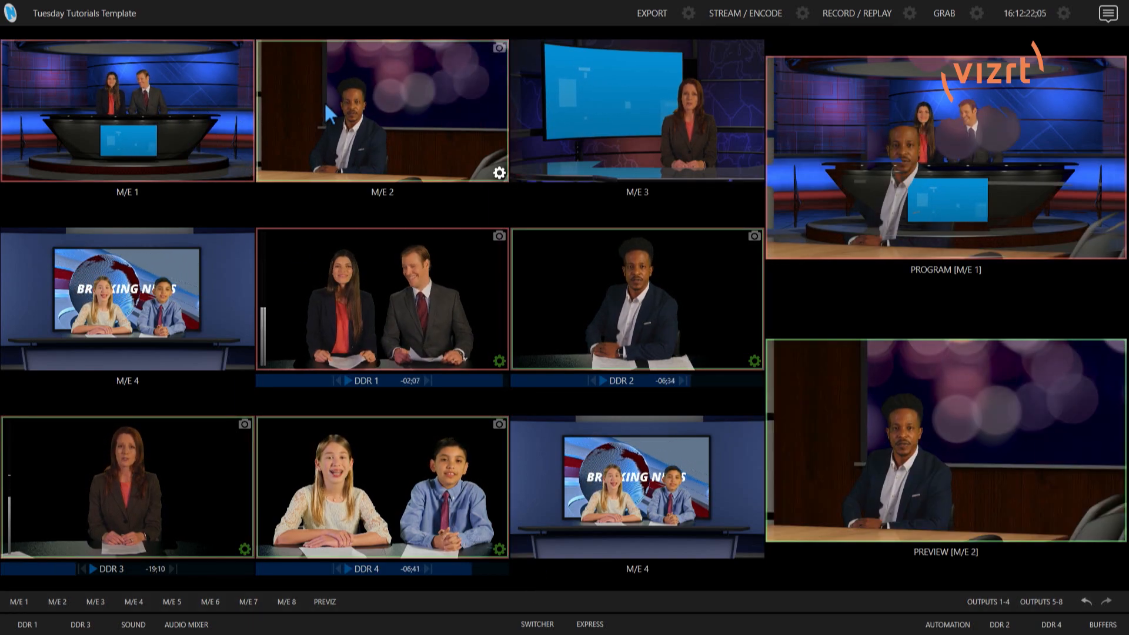
{"action": "left_click", "coordinate": [578, 107]}
{"action": "left_click", "coordinate": [578, 107]}
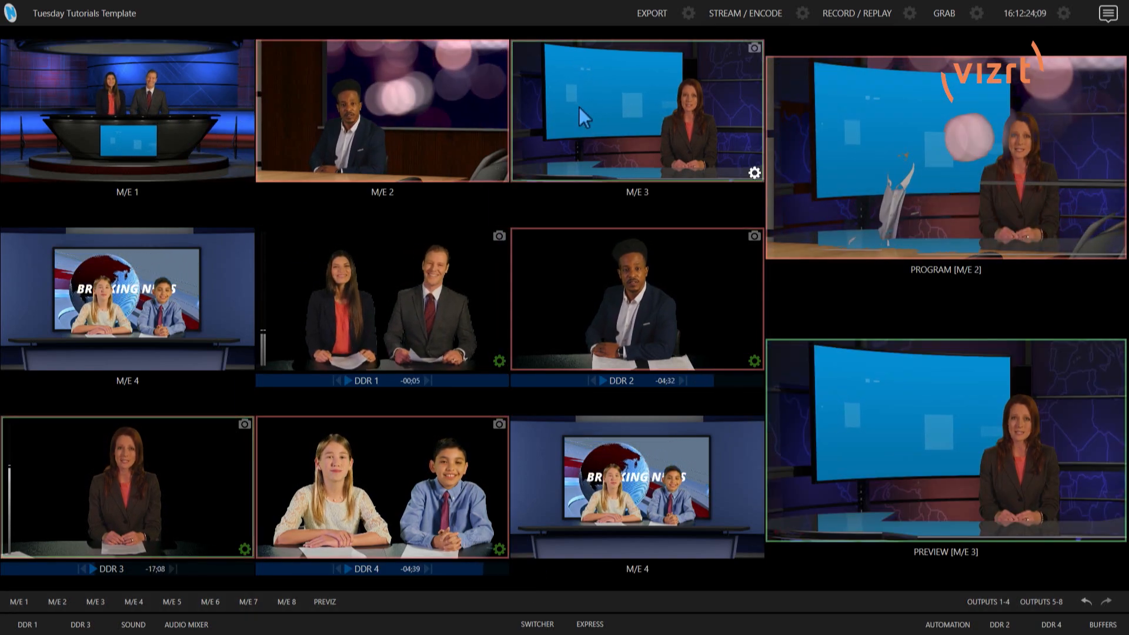
Open the DDR 4 media bin and change from the Express view to the full Switcher with program and preview rows.
{"action": "left_click", "coordinate": [602, 629]}
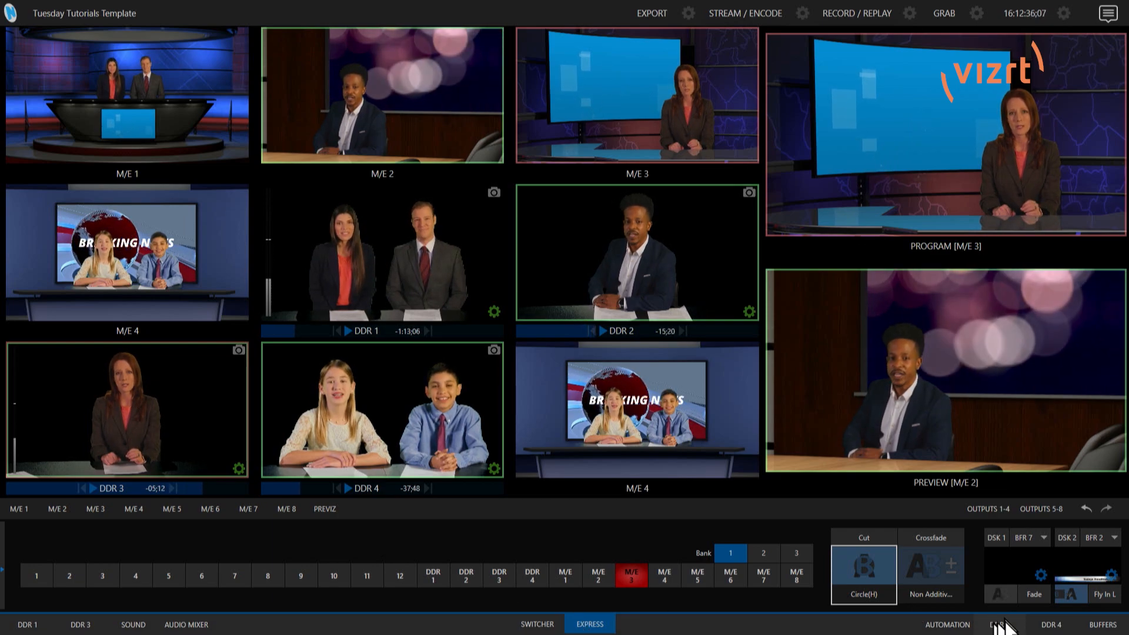
{"action": "left_click", "coordinate": [1052, 626]}
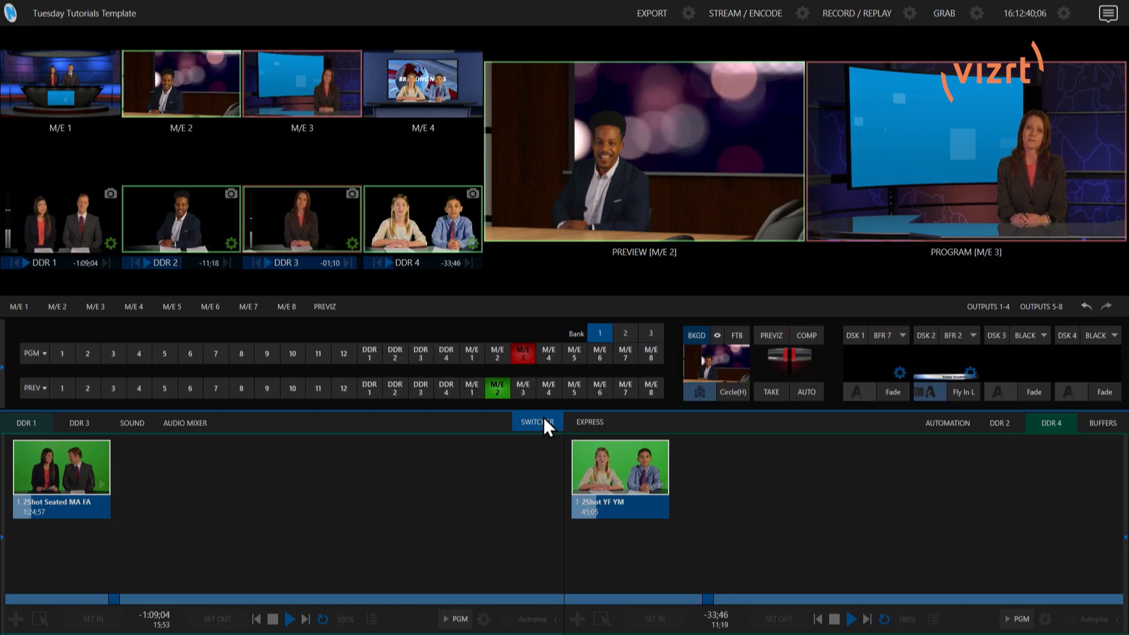
{"action": "left_click", "coordinate": [542, 421]}
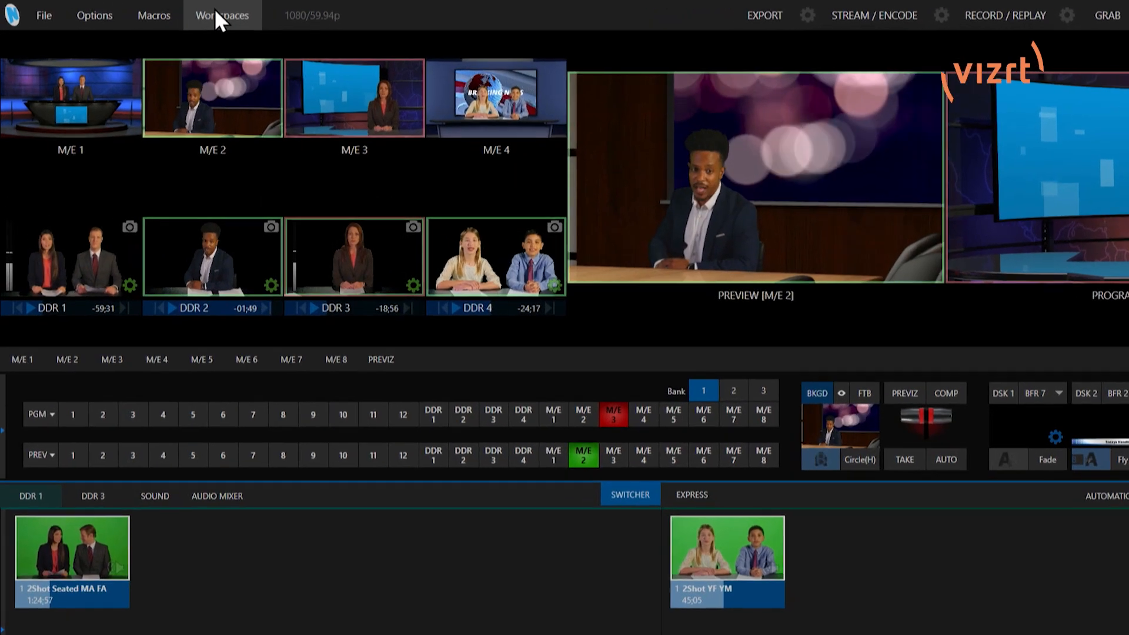
Hide the Media Tabs, the M/Es and the Switcher from the workspace so only the multiview remains.
{"action": "left_click", "coordinate": [177, 12]}
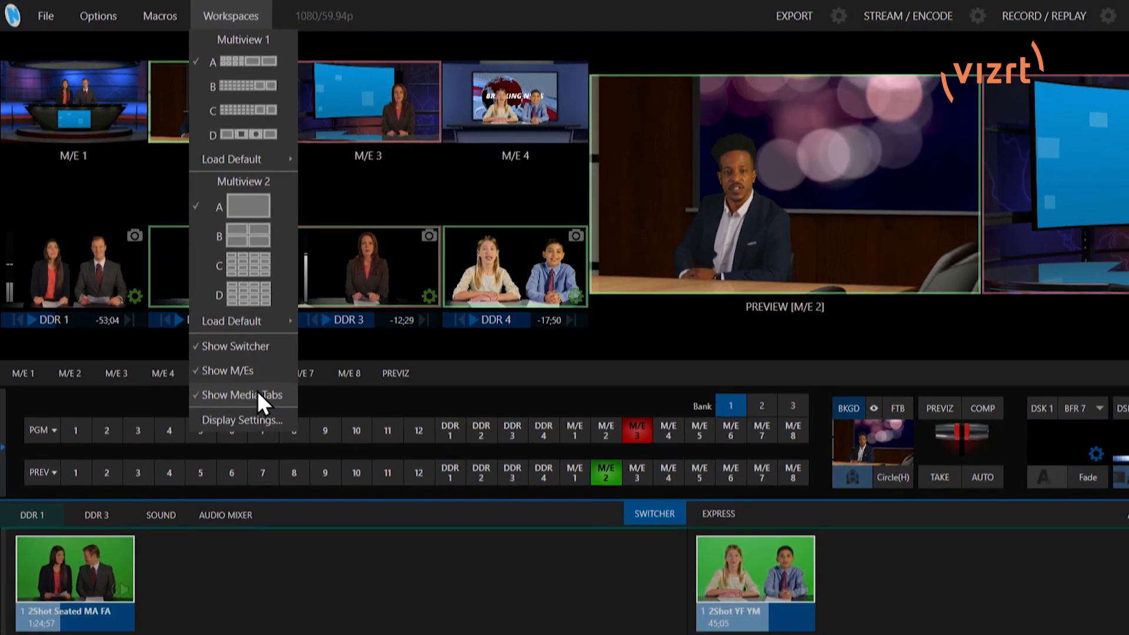
{"action": "left_click", "coordinate": [316, 485]}
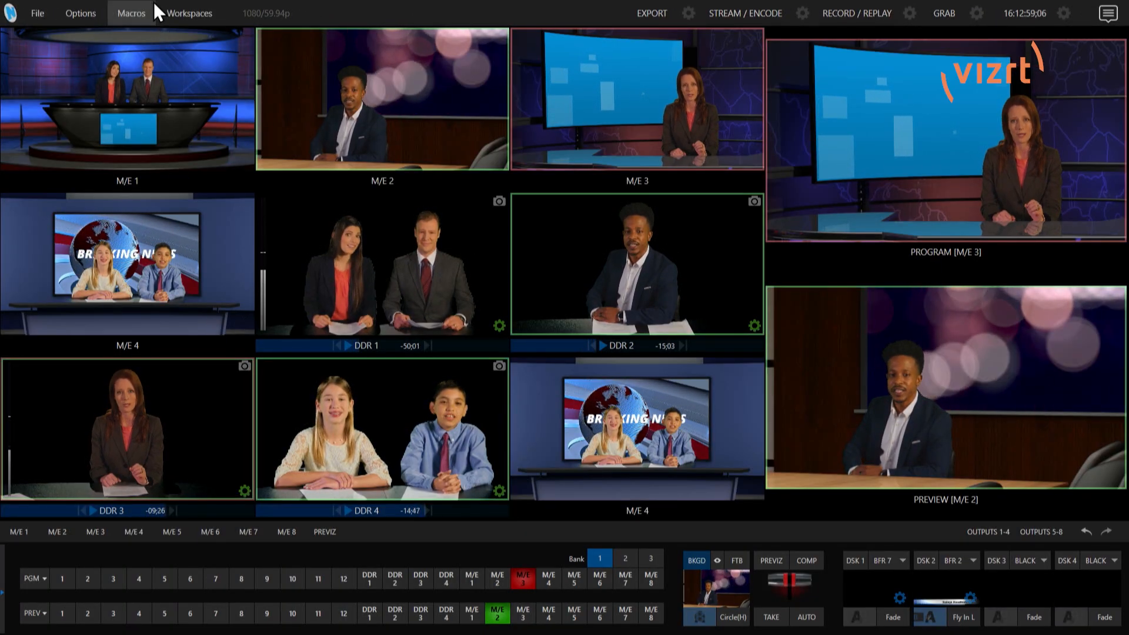
{"action": "left_click", "coordinate": [184, 15]}
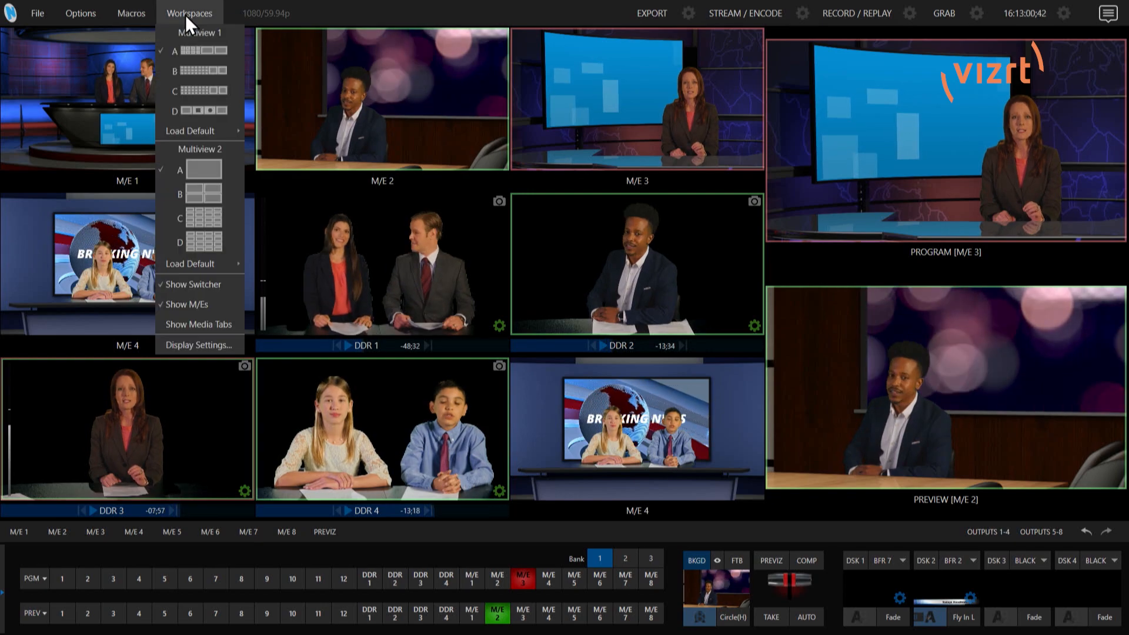
{"action": "left_click", "coordinate": [208, 302]}
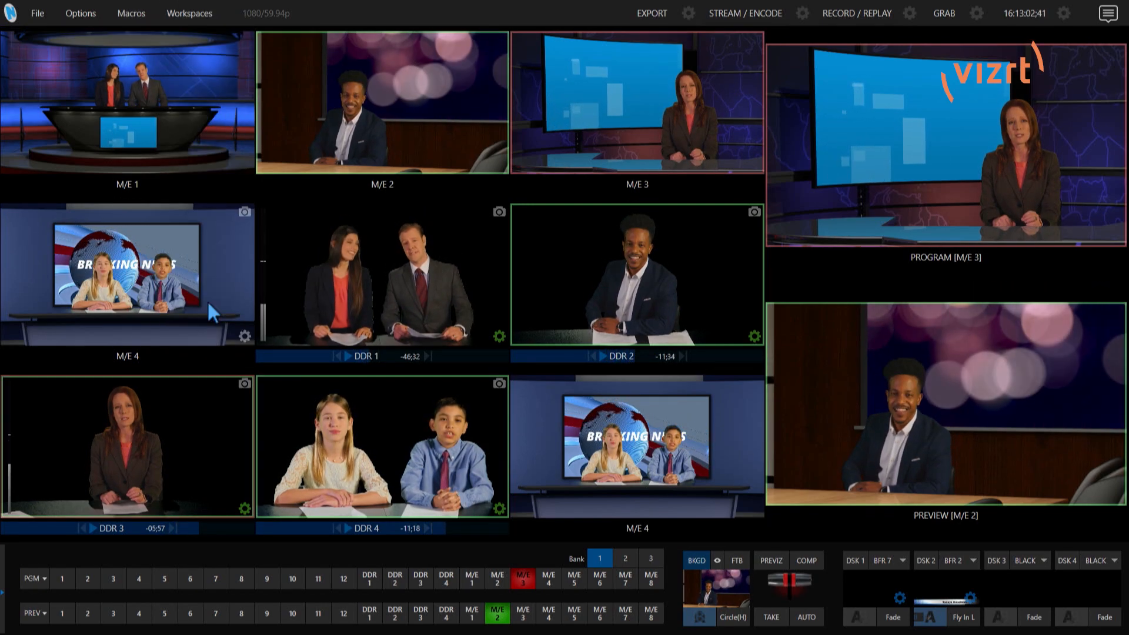
{"action": "left_click", "coordinate": [199, 16]}
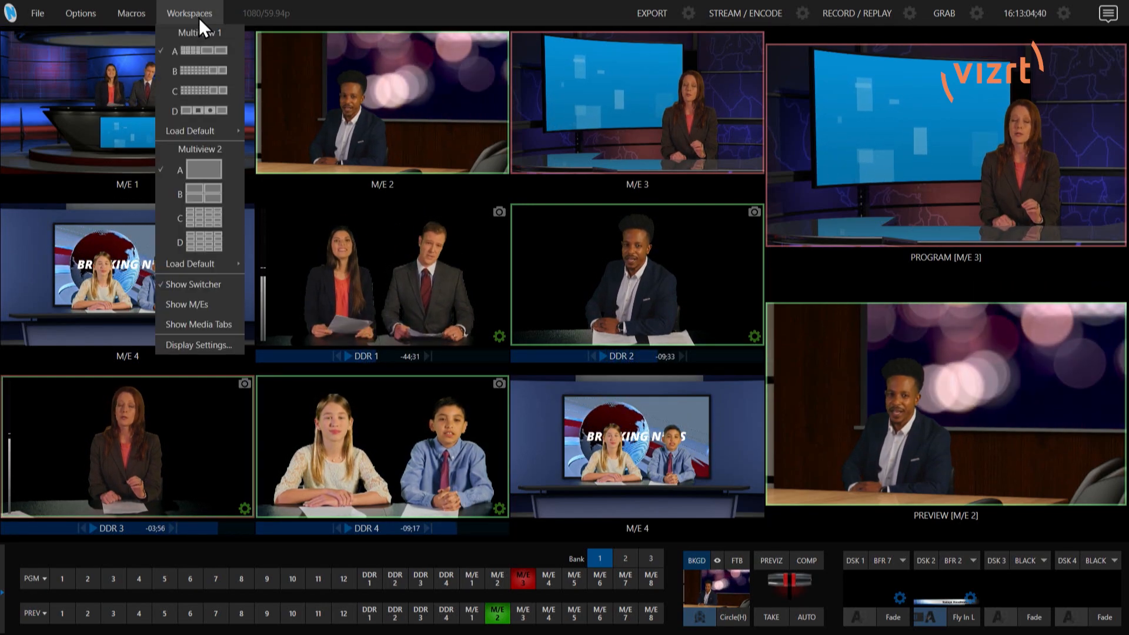
{"action": "left_click", "coordinate": [206, 285]}
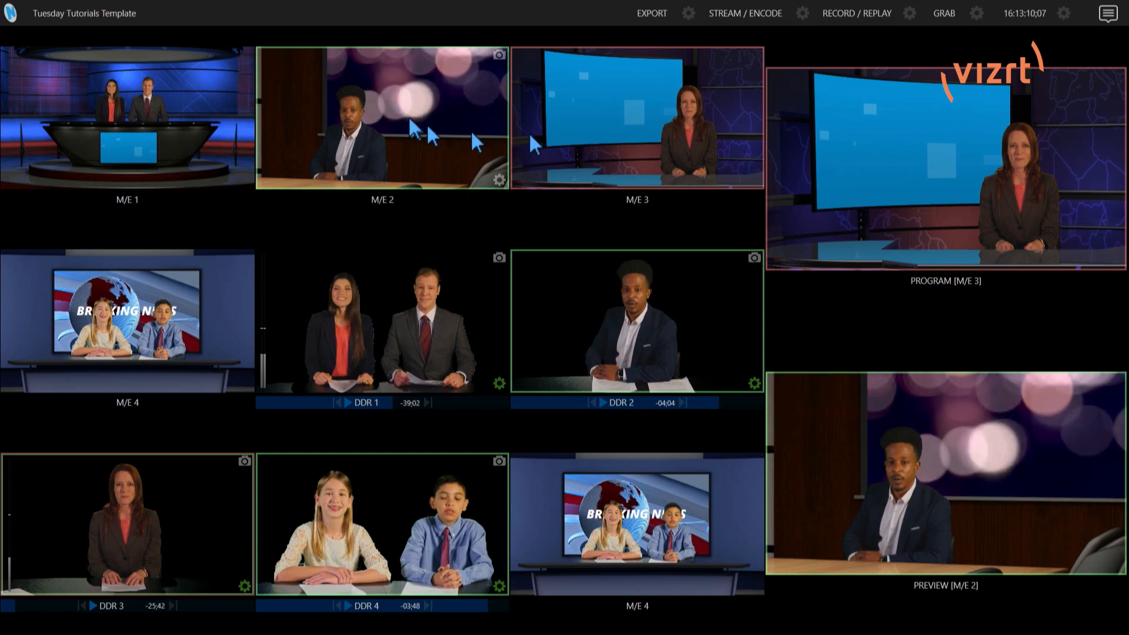
Take M/E 1, M/E 4, M/E 1 again and M/E 2 to program in turn from their multiview viewports.
{"action": "double_click", "coordinate": [131, 132]}
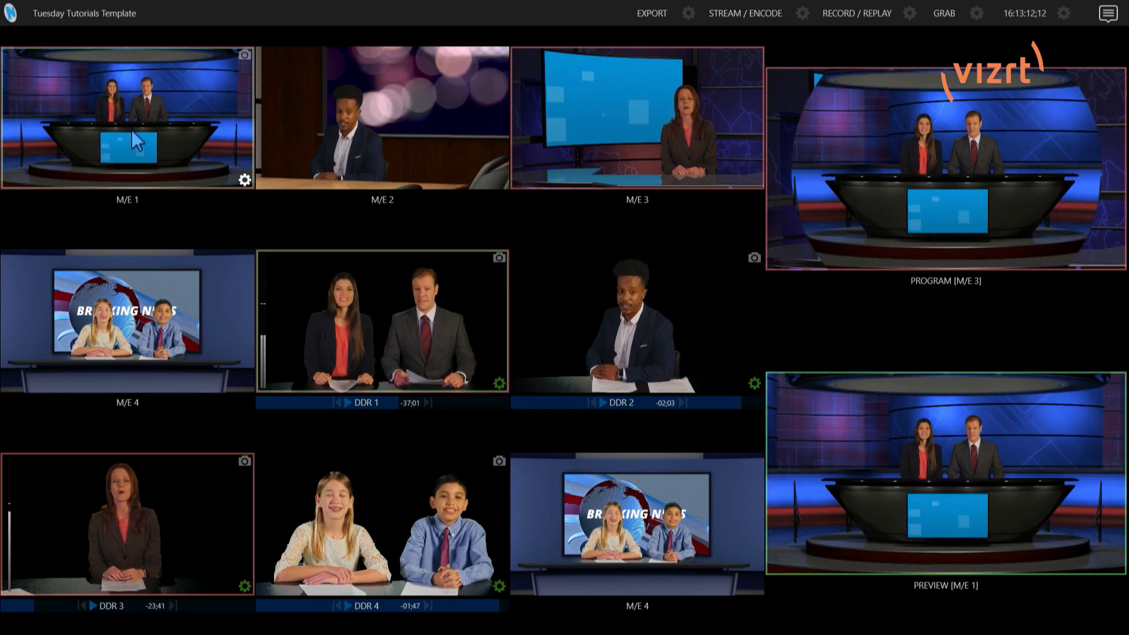
{"action": "double_click", "coordinate": [624, 491]}
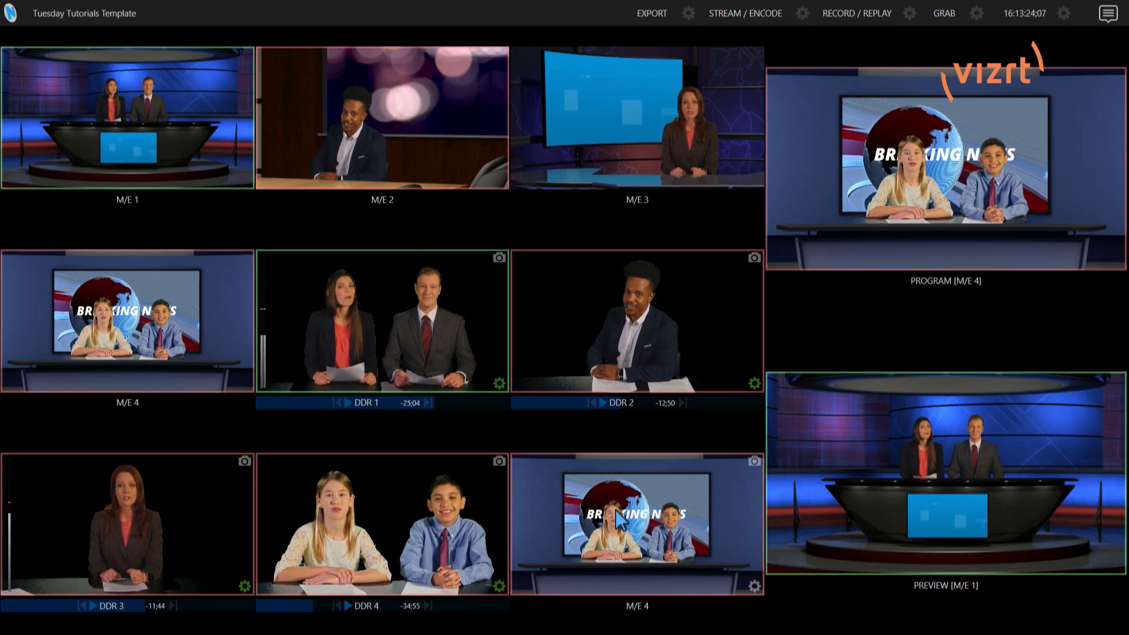
{"action": "double_click", "coordinate": [164, 127]}
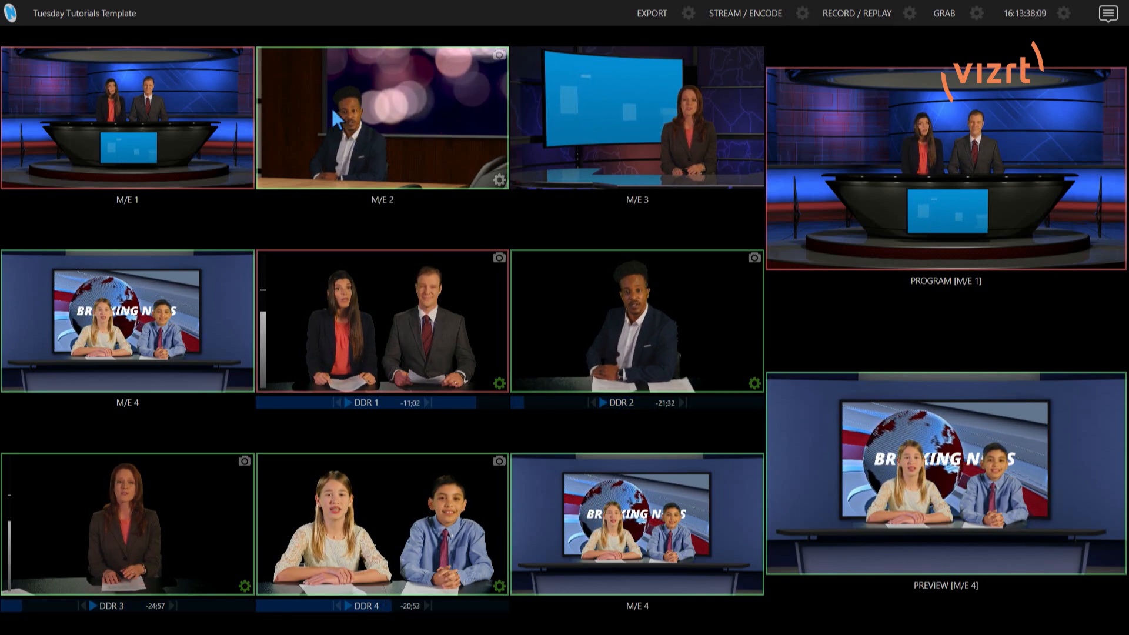
{"action": "mouse_move", "coordinate": [126, 11]}
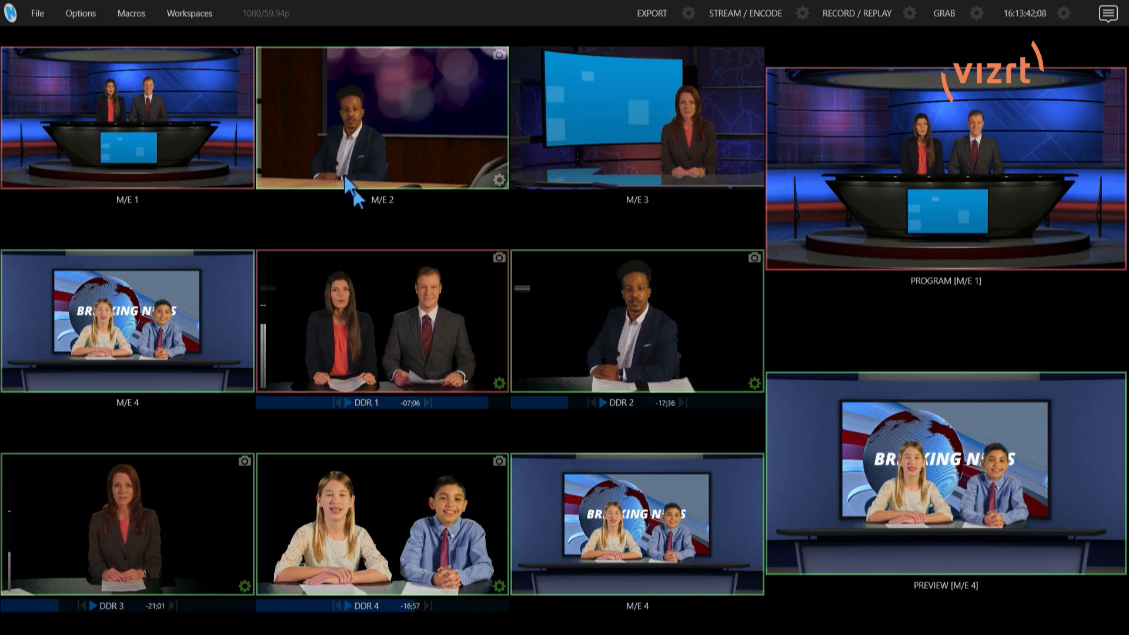
{"action": "double_click", "coordinate": [397, 125]}
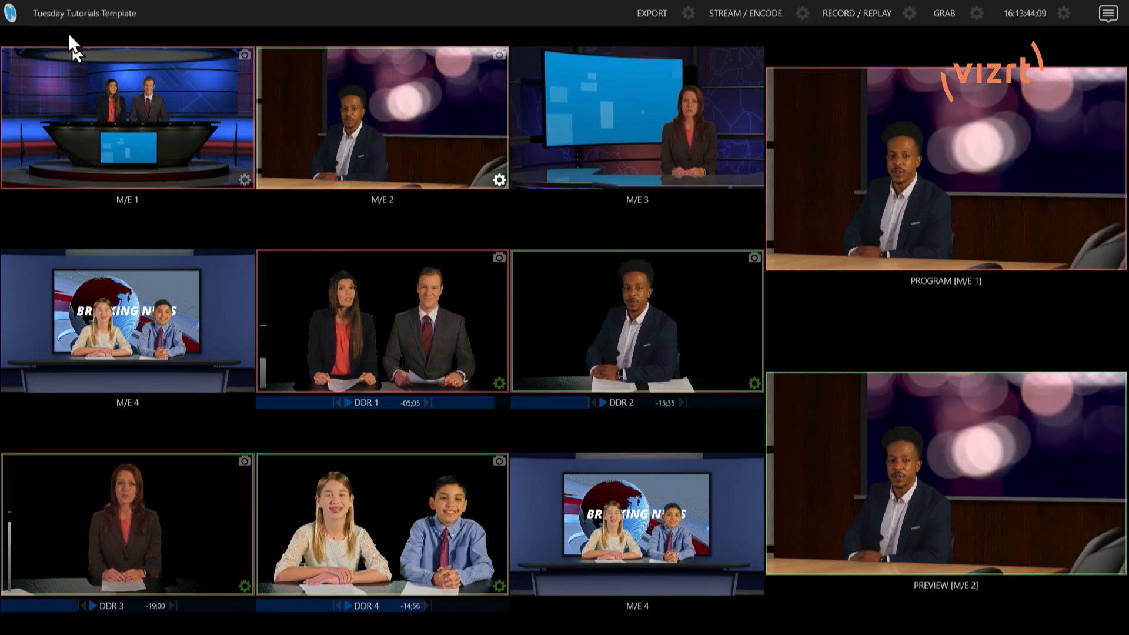
Turn off the Click Viewport to Show on PGM option.
{"action": "left_click", "coordinate": [98, 17]}
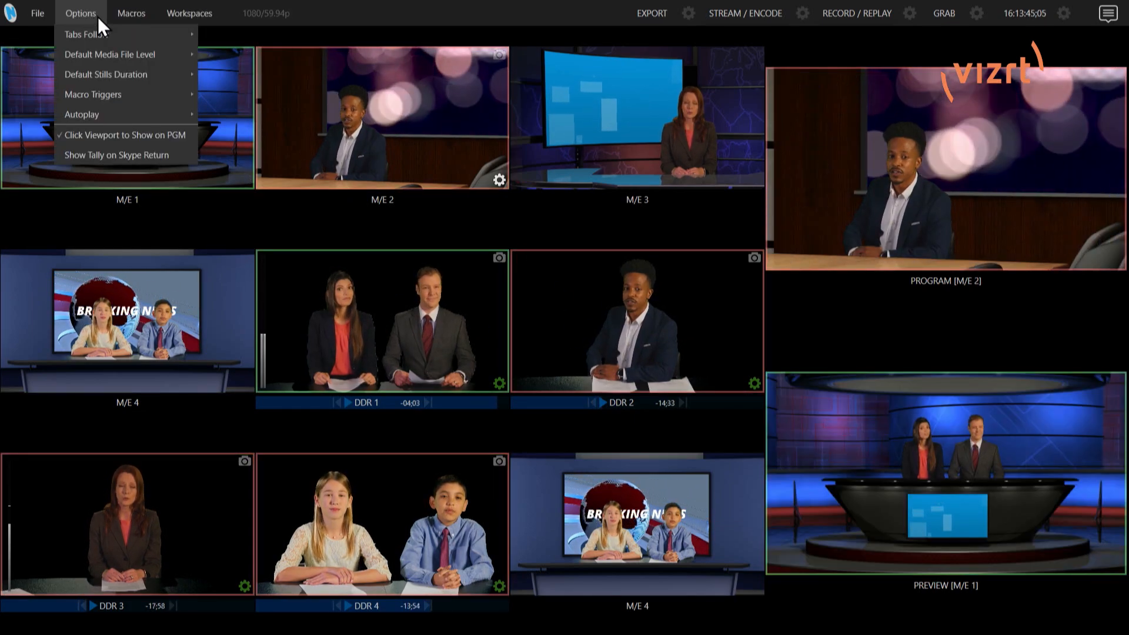
{"action": "left_click", "coordinate": [97, 134]}
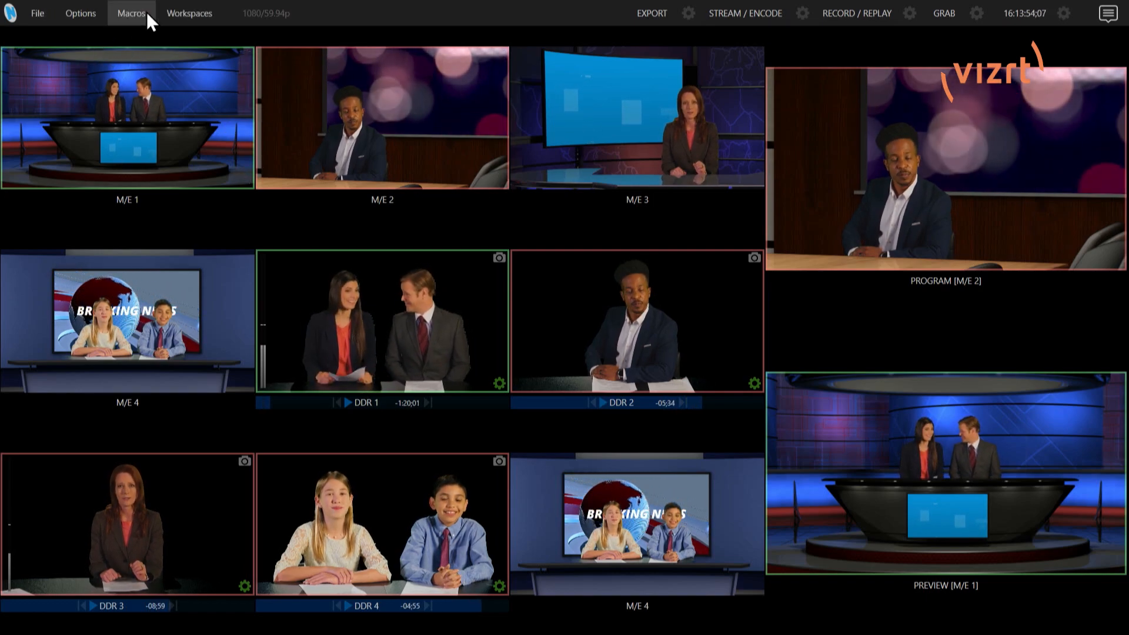
Restore the Switcher, the M/Es and the Media Tabs to the workspace.
{"action": "left_click", "coordinate": [146, 12]}
{"action": "mouse_move", "coordinate": [178, 15]}
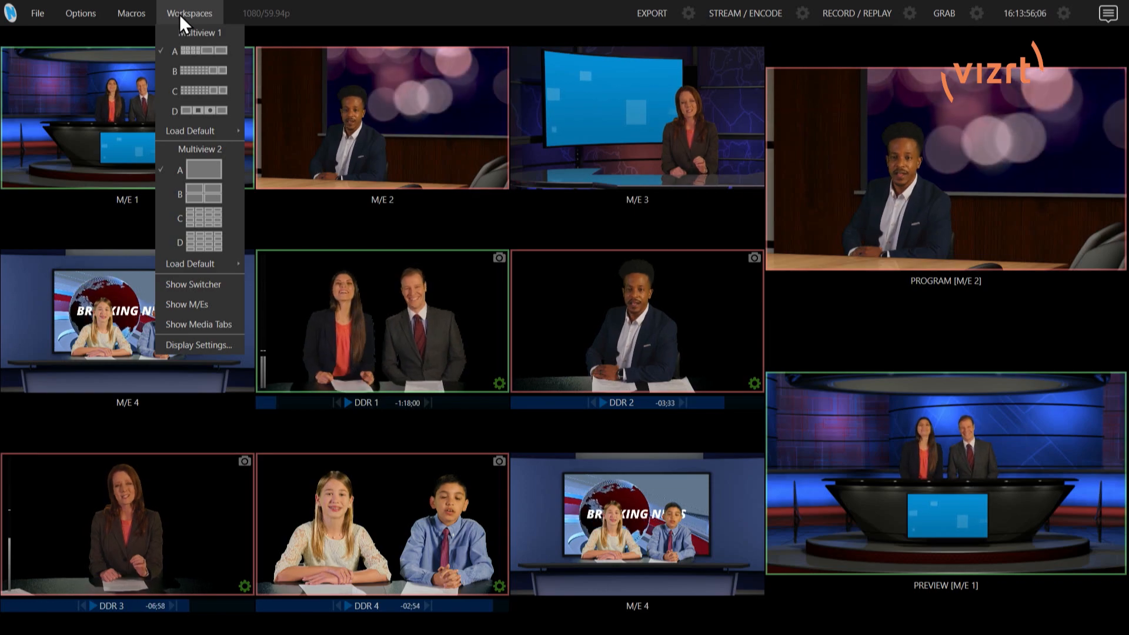
{"action": "left_click", "coordinate": [218, 282]}
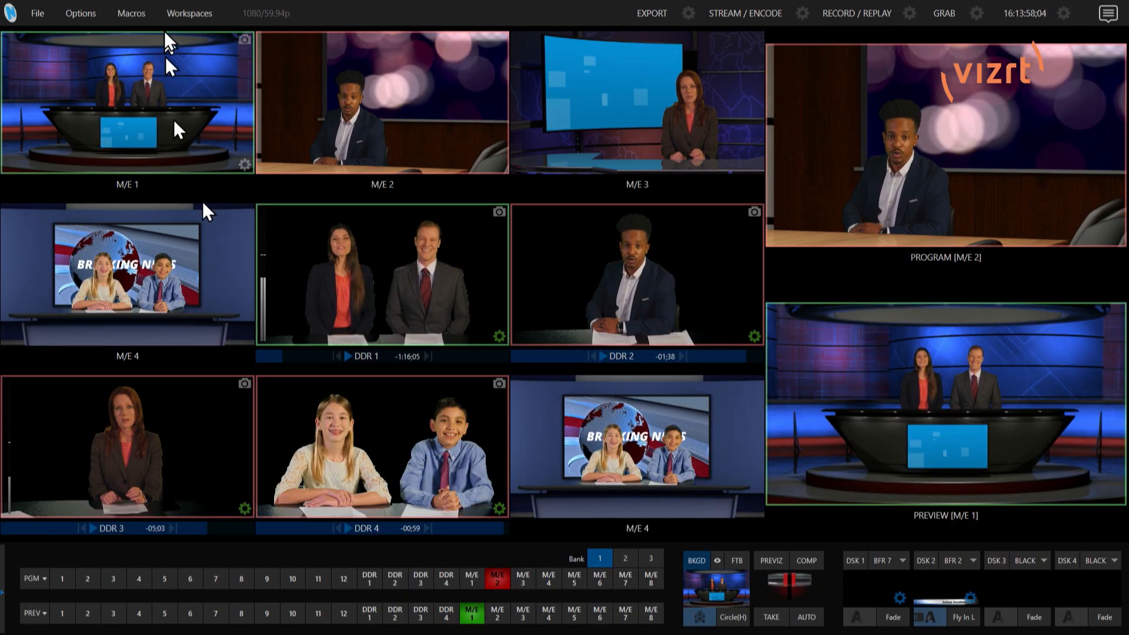
{"action": "left_click", "coordinate": [181, 19]}
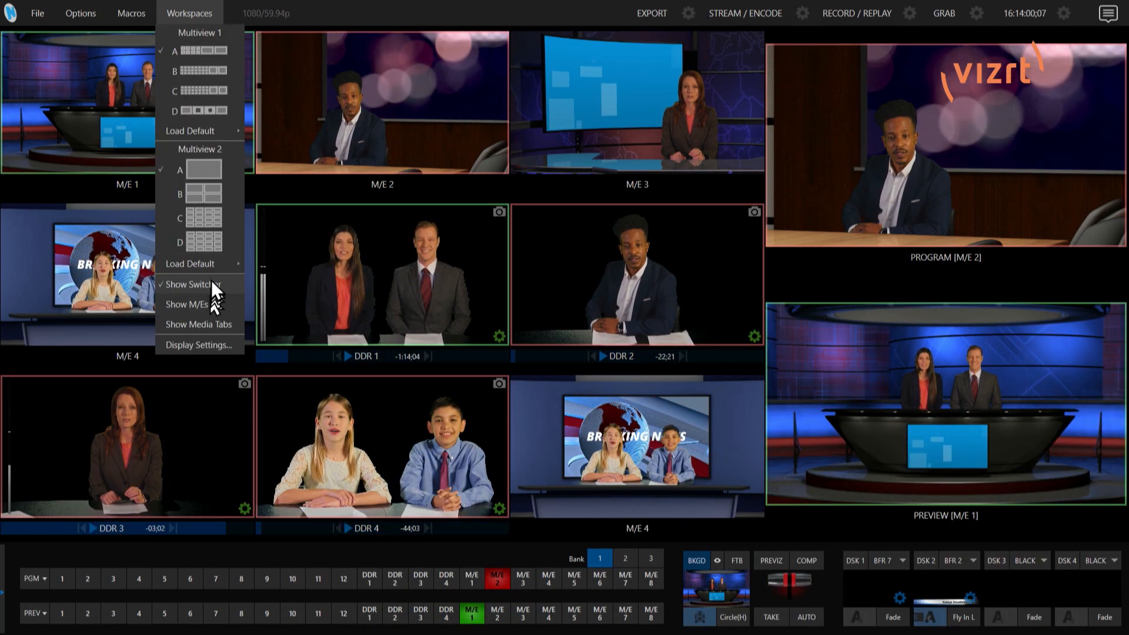
{"action": "left_click", "coordinate": [212, 303]}
{"action": "left_click", "coordinate": [208, 23]}
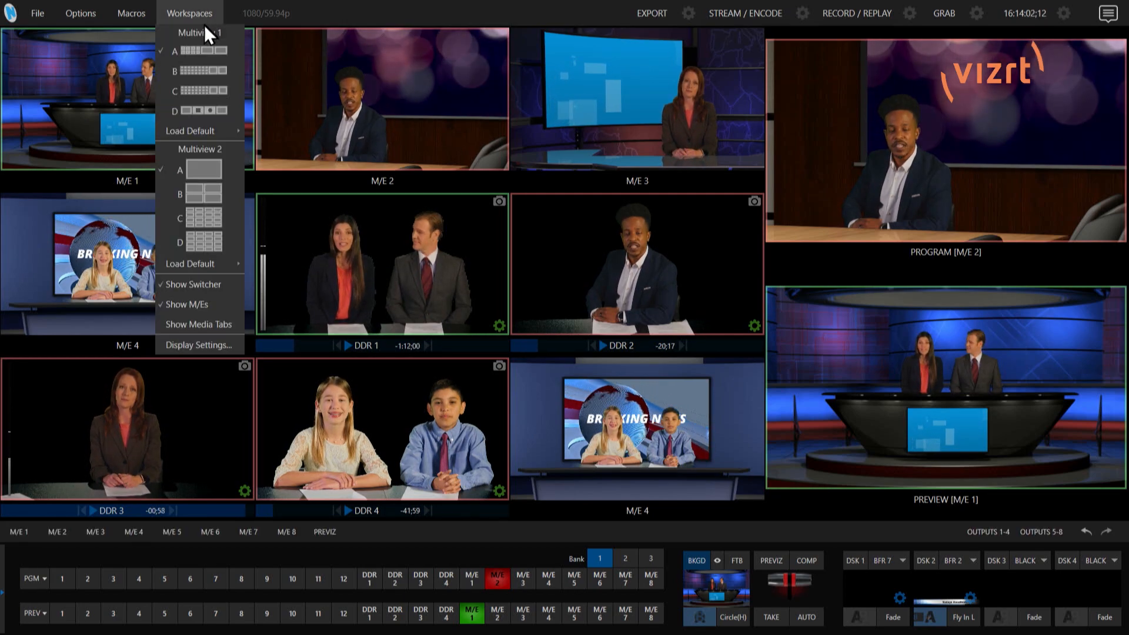
{"action": "left_click", "coordinate": [200, 320]}
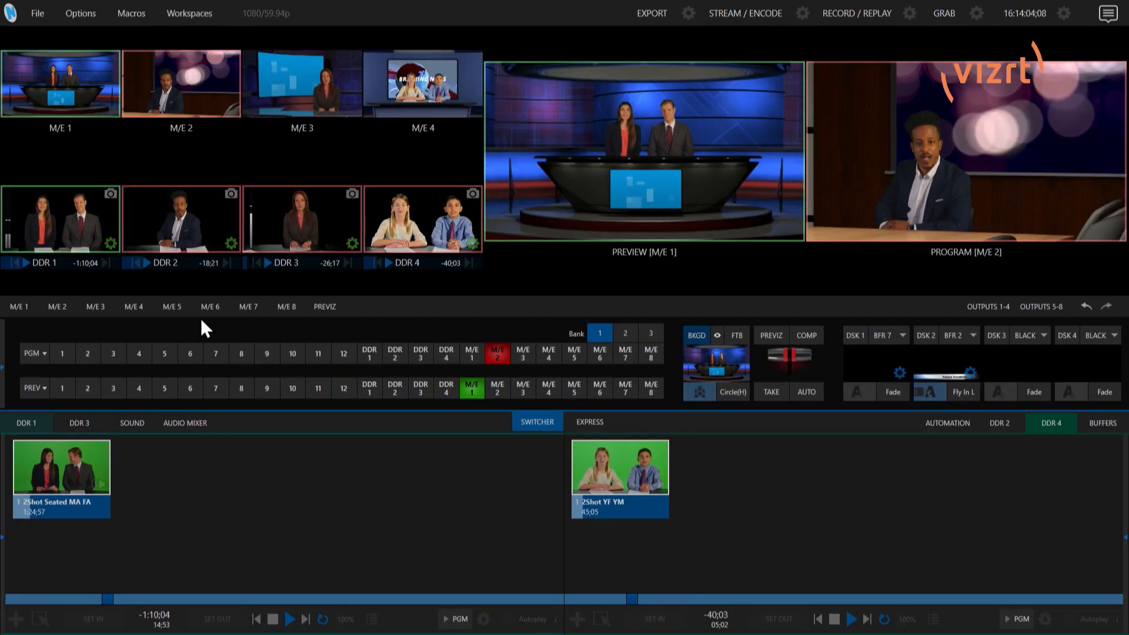